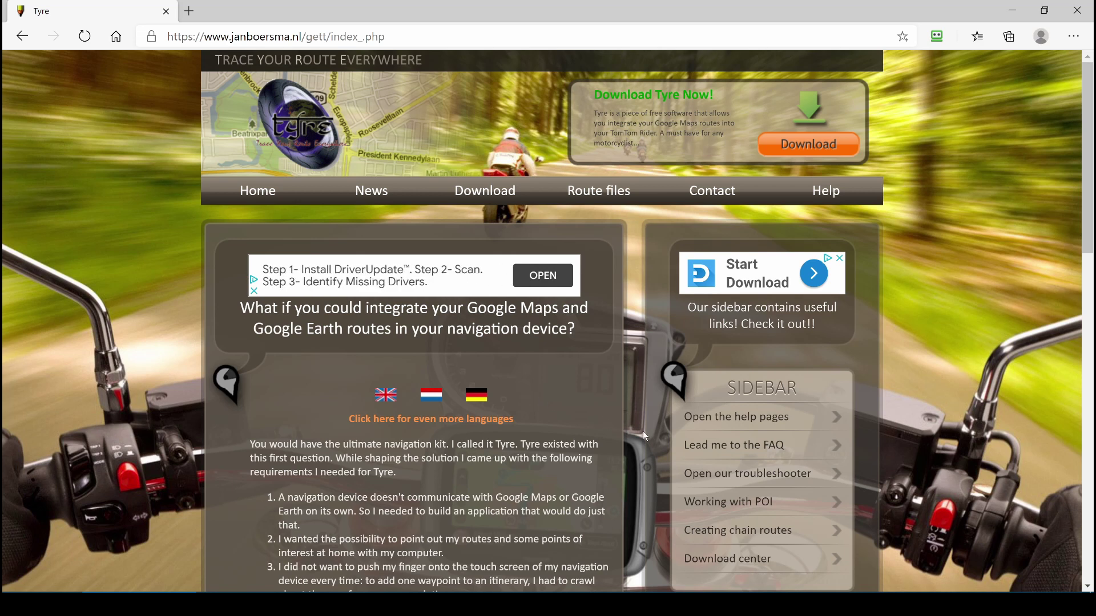
Download the 64-bit Tyre installer (TyreSetup_x64) from the janboersma.nl download center.
{"action": "scroll", "coordinate": [645, 432], "scroll_direction": "down", "scroll_amount": 2}
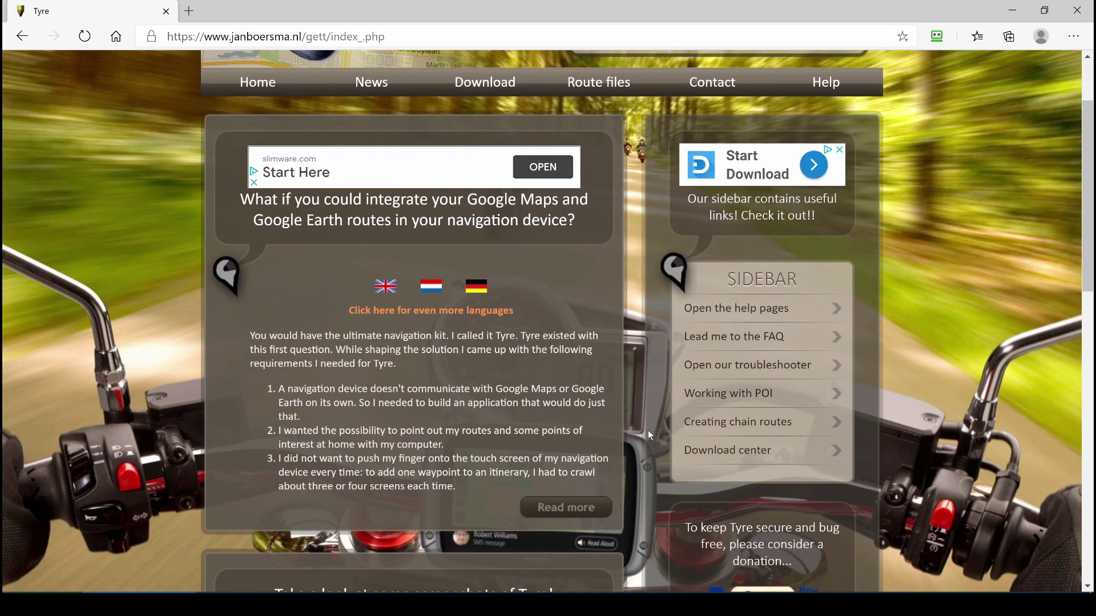
{"action": "scroll", "coordinate": [649, 430], "scroll_direction": "down", "scroll_amount": 4}
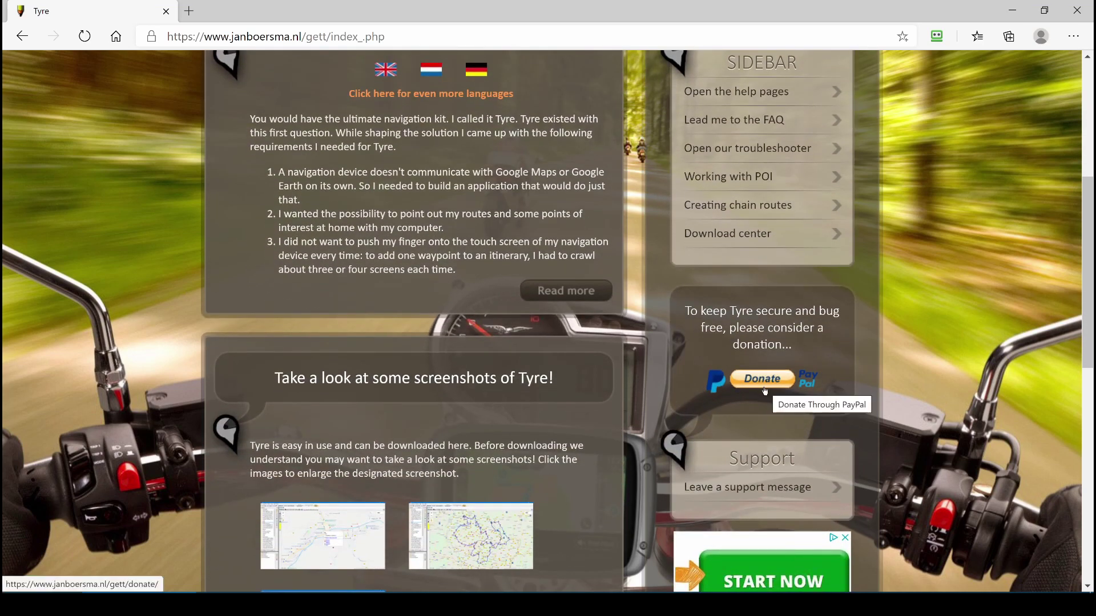
{"action": "scroll", "coordinate": [764, 391], "scroll_direction": "up", "scroll_amount": 6}
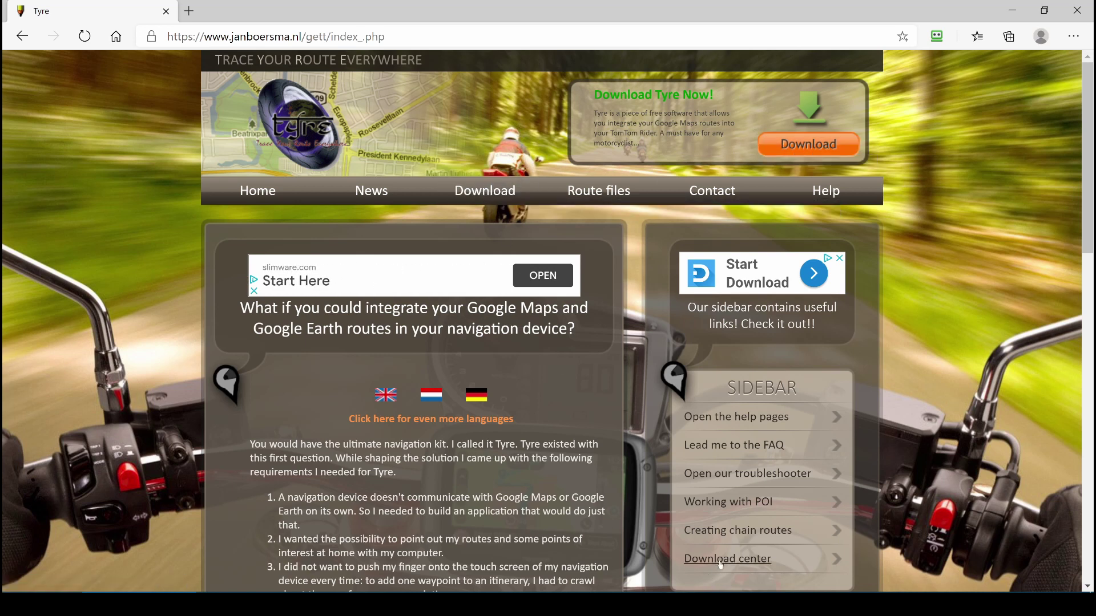
{"action": "left_click", "coordinate": [792, 146]}
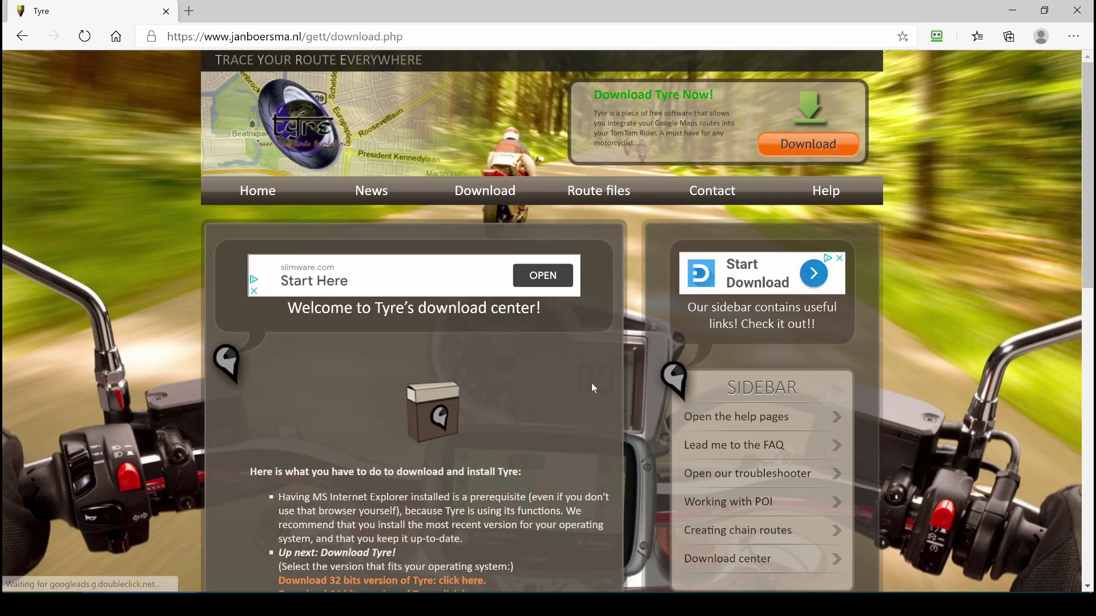
{"action": "scroll", "coordinate": [594, 388], "scroll_direction": "down", "scroll_amount": 2}
{"action": "scroll", "coordinate": [594, 388], "scroll_direction": "down", "scroll_amount": 2}
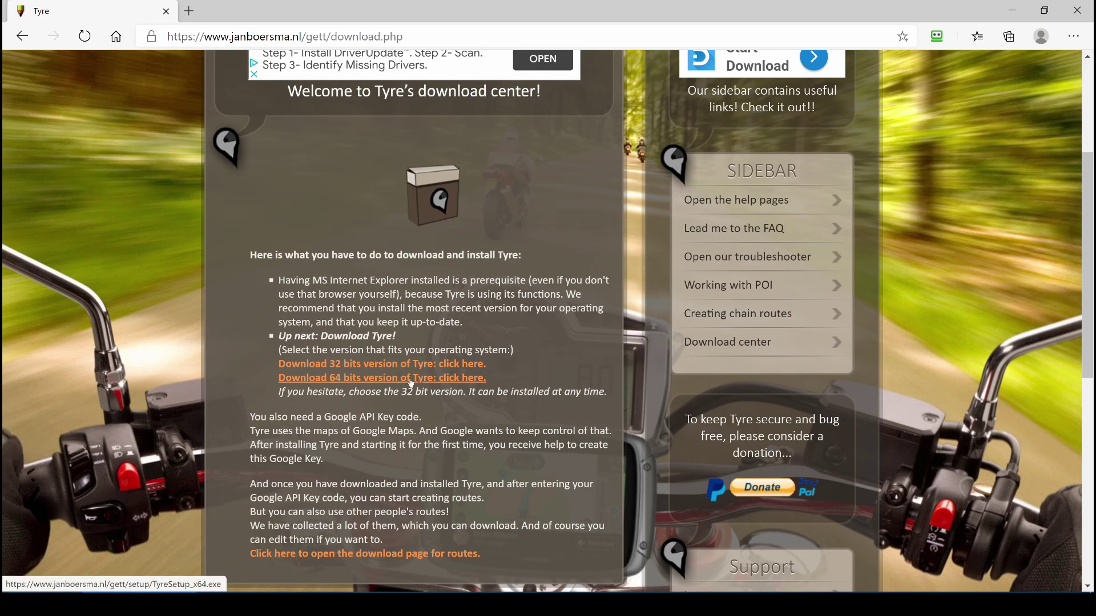
{"action": "left_click", "coordinate": [98, 237]}
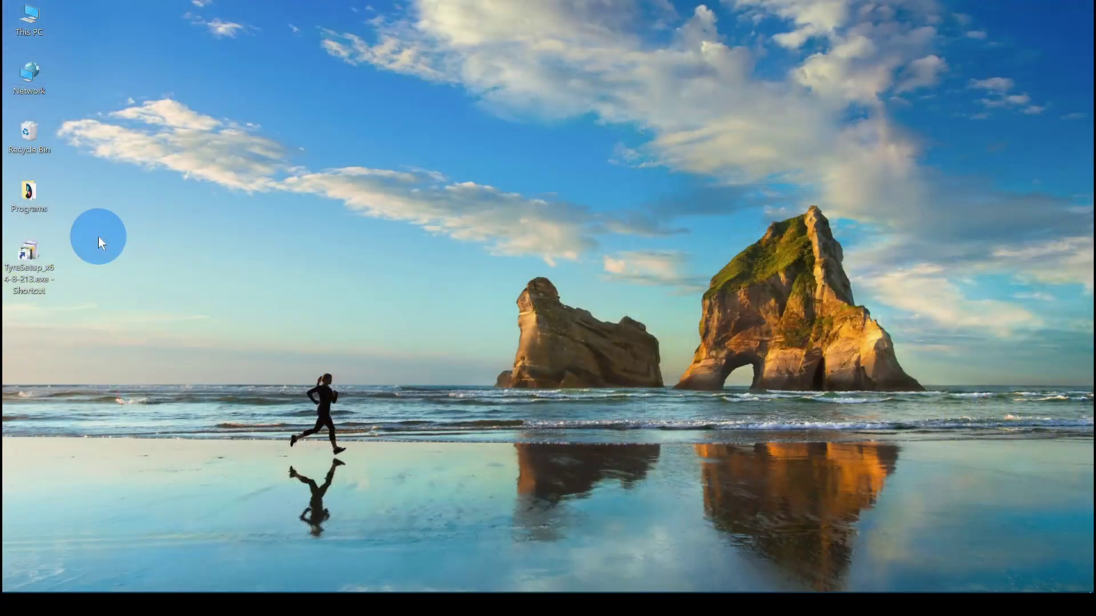
Install Tyre from TyreSetup_x64 with English as the setup language.
{"action": "double_click", "coordinate": [34, 252]}
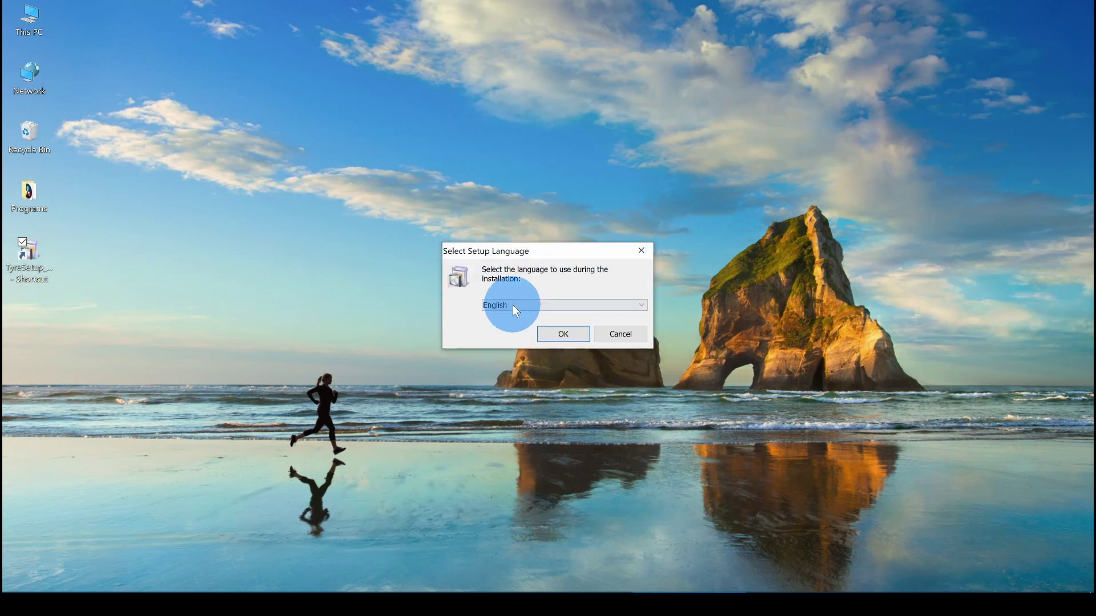
{"action": "left_click", "coordinate": [557, 337]}
{"action": "left_click", "coordinate": [625, 417]}
{"action": "left_click", "coordinate": [625, 417]}
{"action": "left_click", "coordinate": [625, 418]}
{"action": "left_click", "coordinate": [625, 418]}
Finish setup to launch Tyre and choose Google Maps instead of Open Street Maps.
{"action": "left_click", "coordinate": [625, 418]}
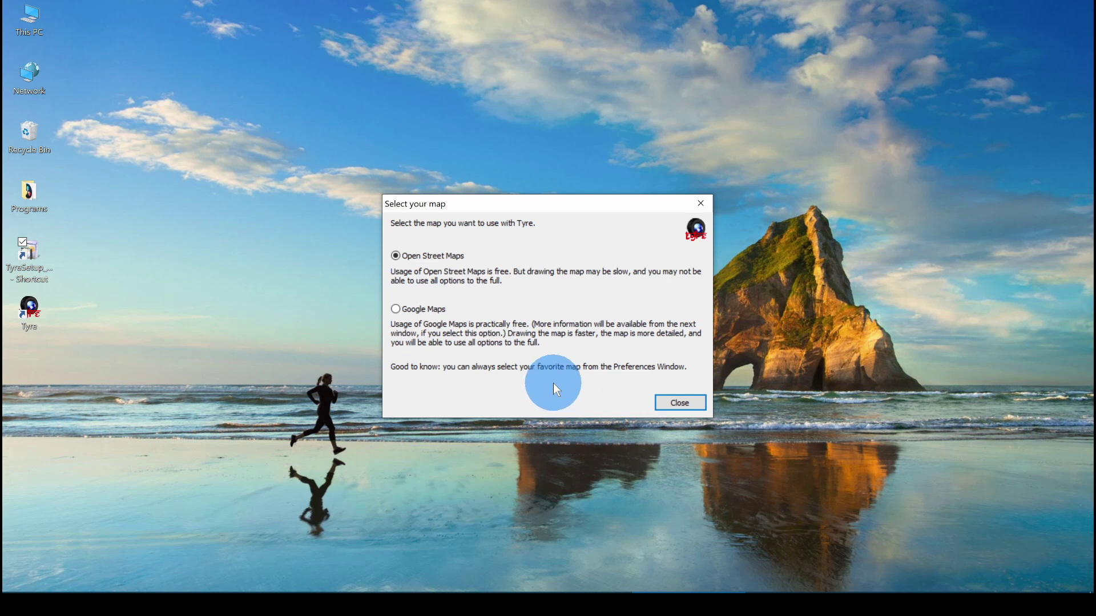
{"action": "left_click", "coordinate": [397, 309]}
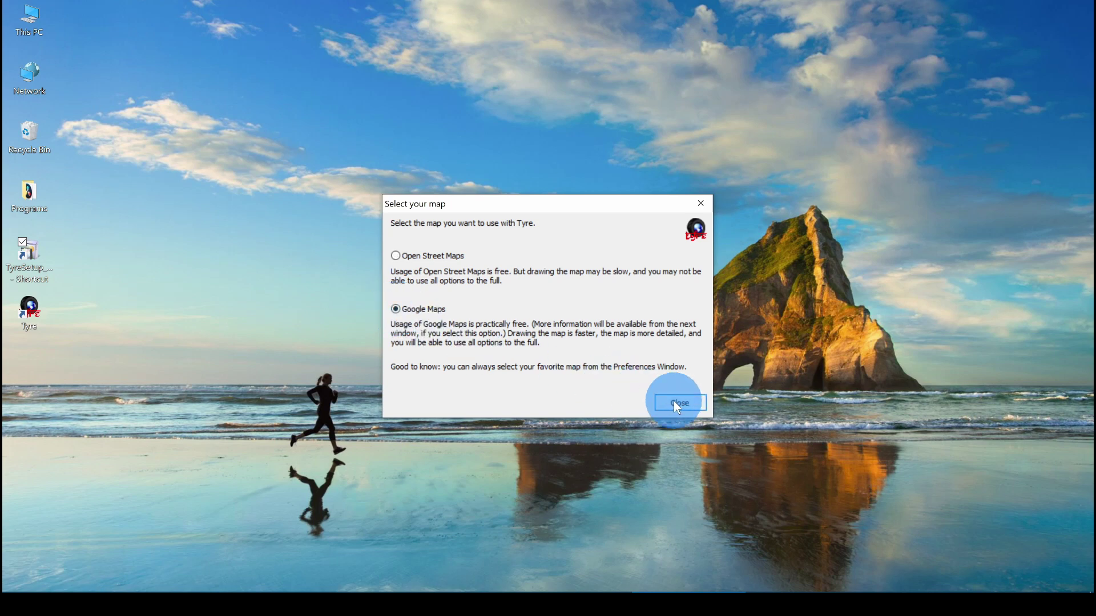
{"action": "left_click", "coordinate": [675, 404]}
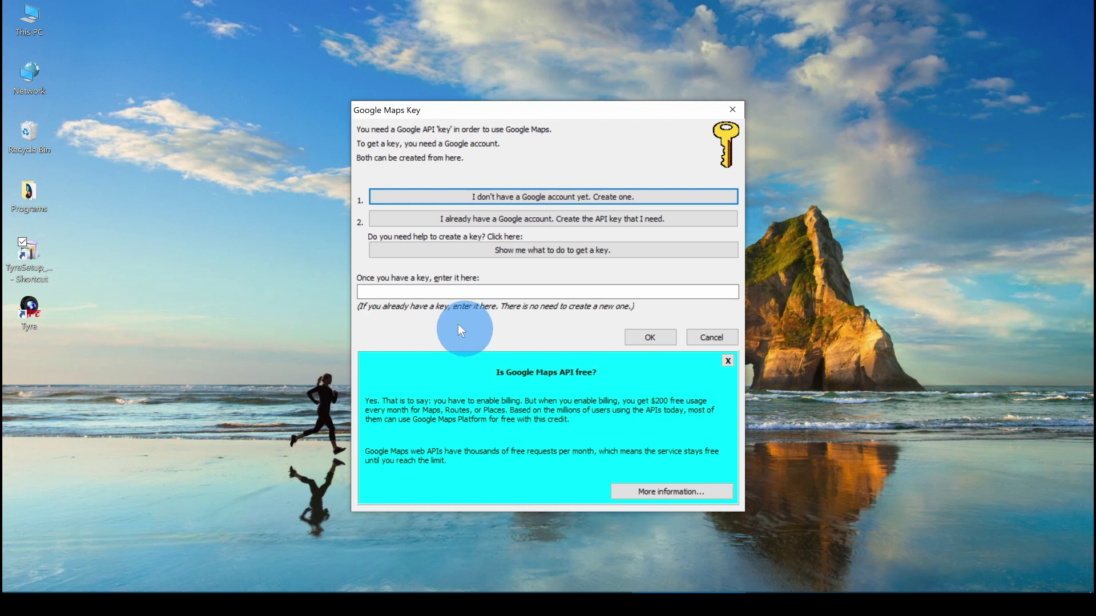
Paste the Google Maps API key into the key dialog and confirm it.
{"action": "left_click", "coordinate": [405, 293]}
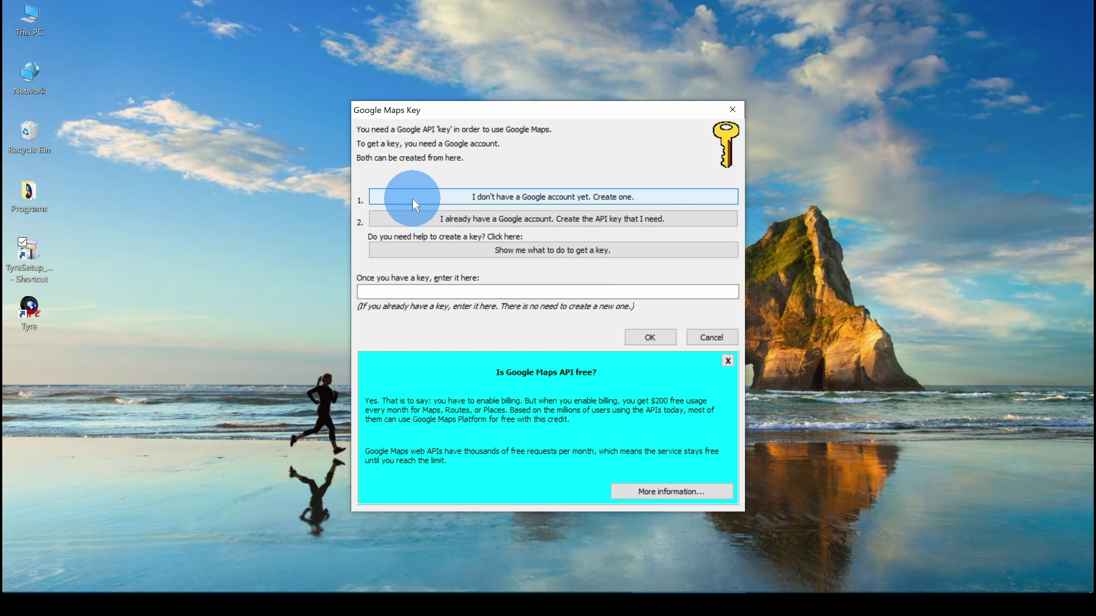
{"action": "left_click", "coordinate": [412, 292]}
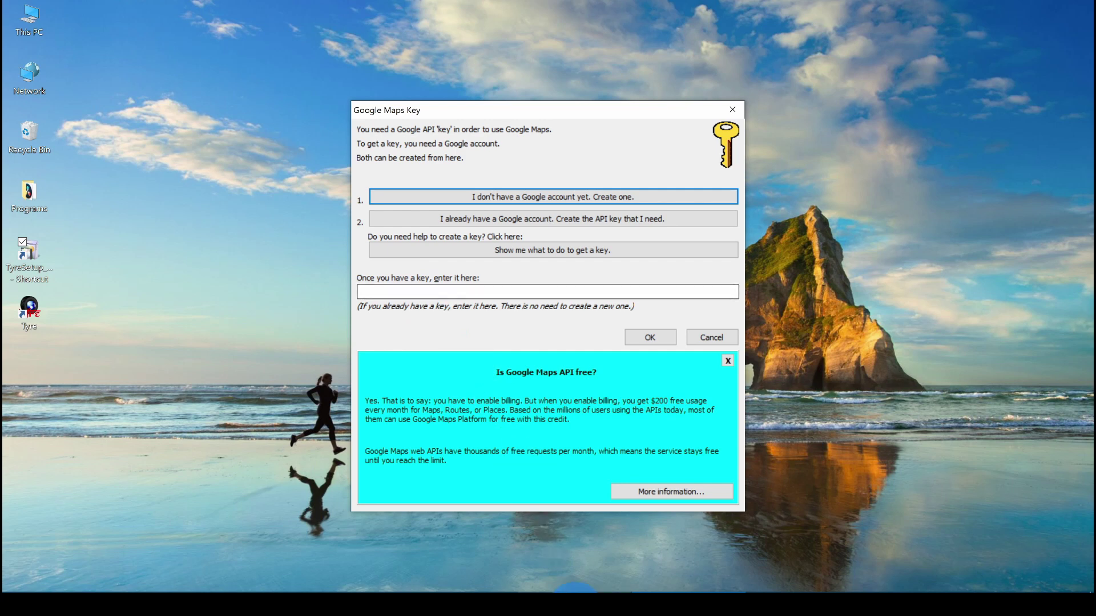
{"action": "key", "text": "ctrl+v"}
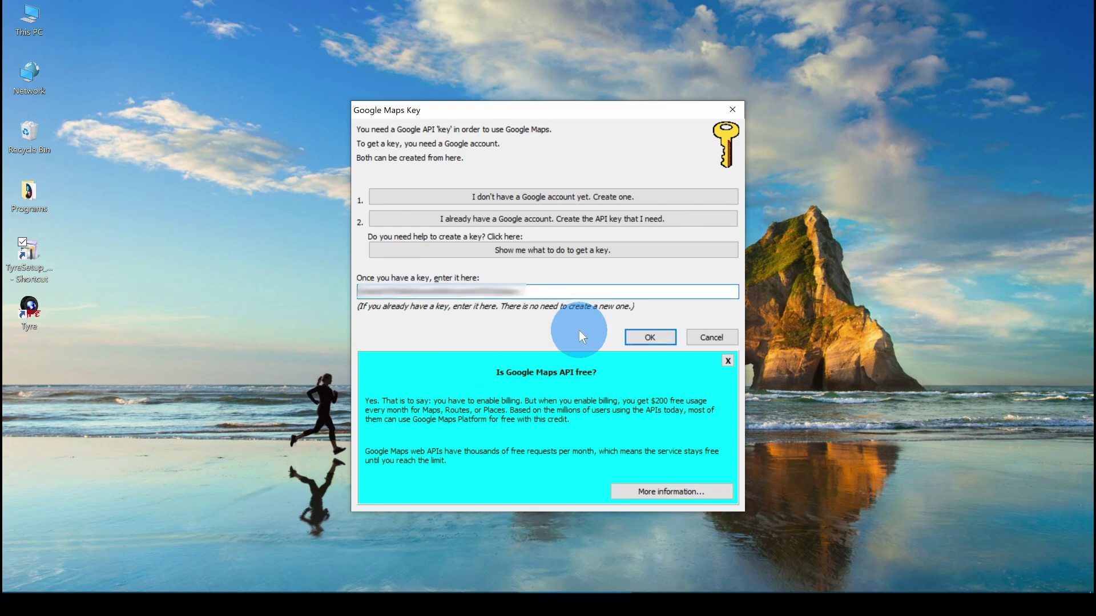
{"action": "left_click", "coordinate": [649, 337]}
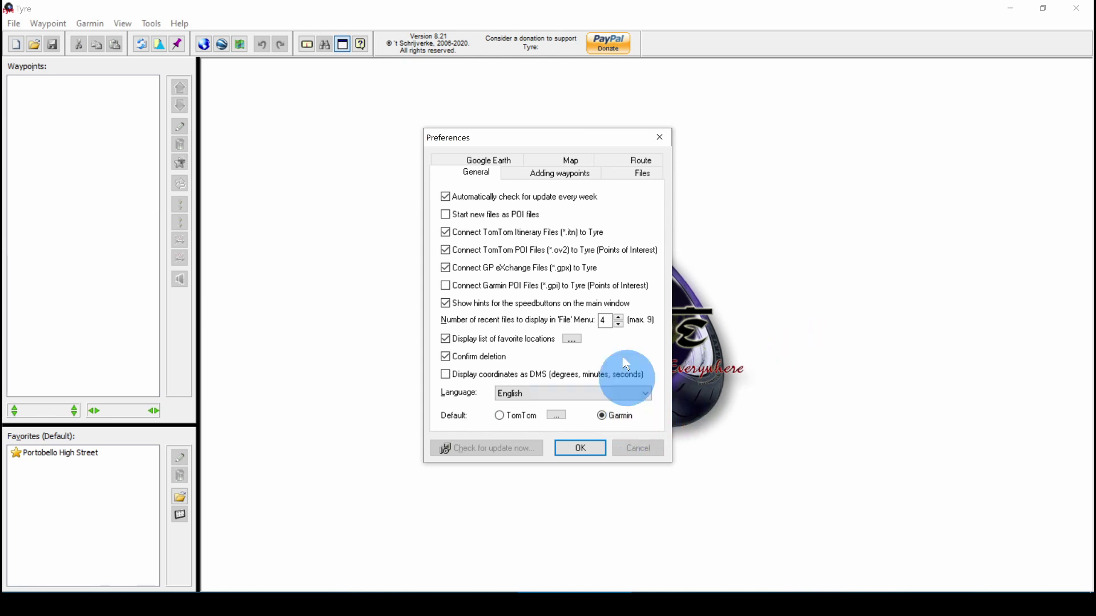
Set the map to Google Maps Road Map so the 1253.87-mile Scotland route displays.
{"action": "left_click", "coordinate": [572, 161]}
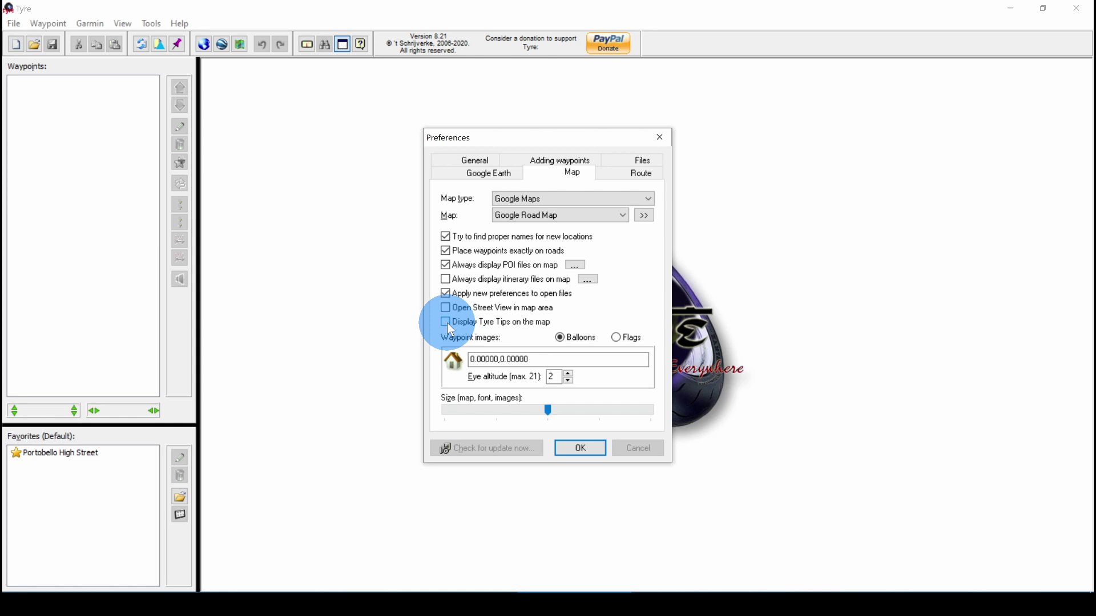
{"action": "left_click", "coordinate": [576, 451]}
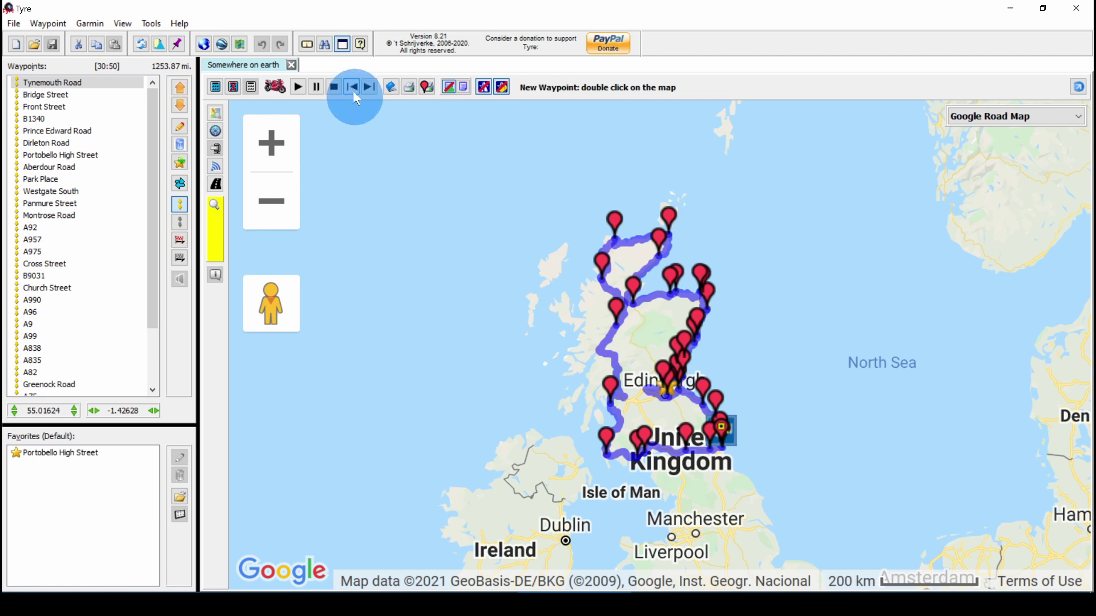
Open the online Tyre Help from the toolbar's Help button.
{"action": "left_click", "coordinate": [358, 44]}
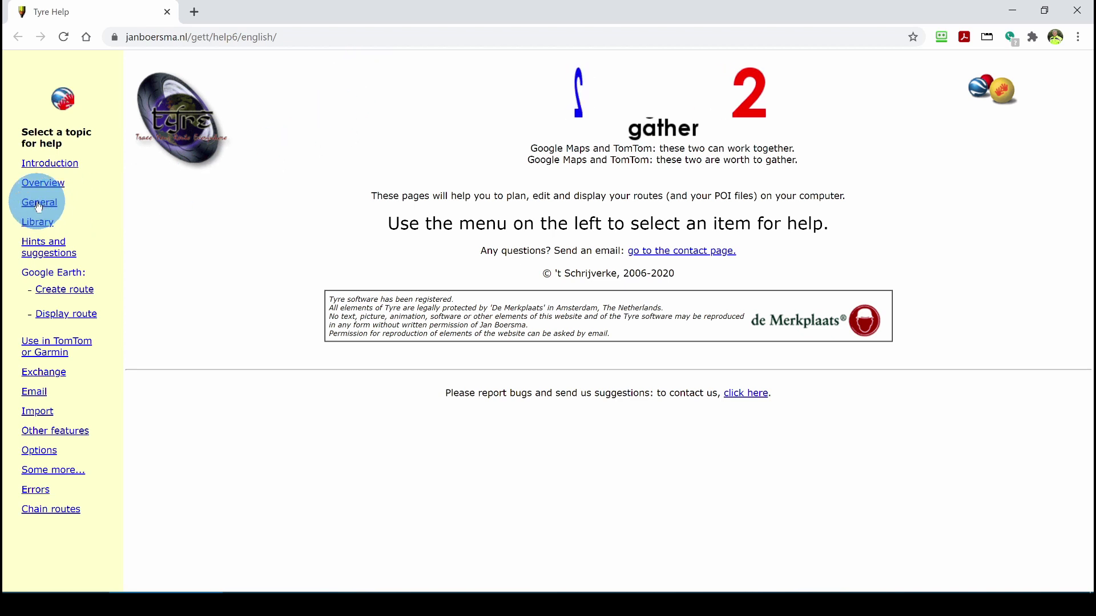
Go from the Overview topic to the page describing the route and map buttons.
{"action": "left_click", "coordinate": [44, 183]}
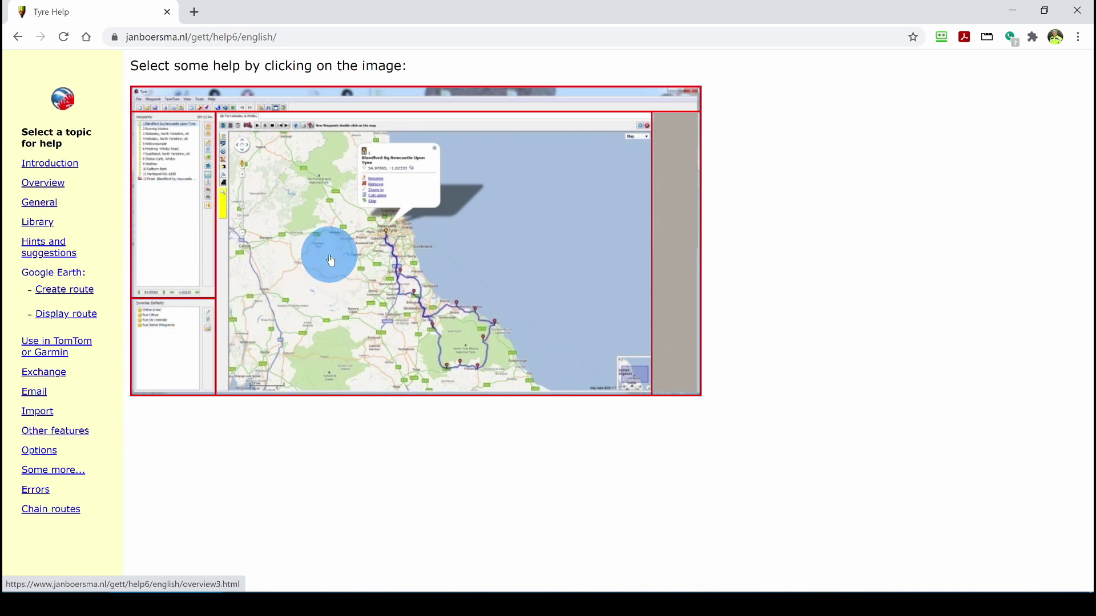
{"action": "left_click", "coordinate": [331, 260]}
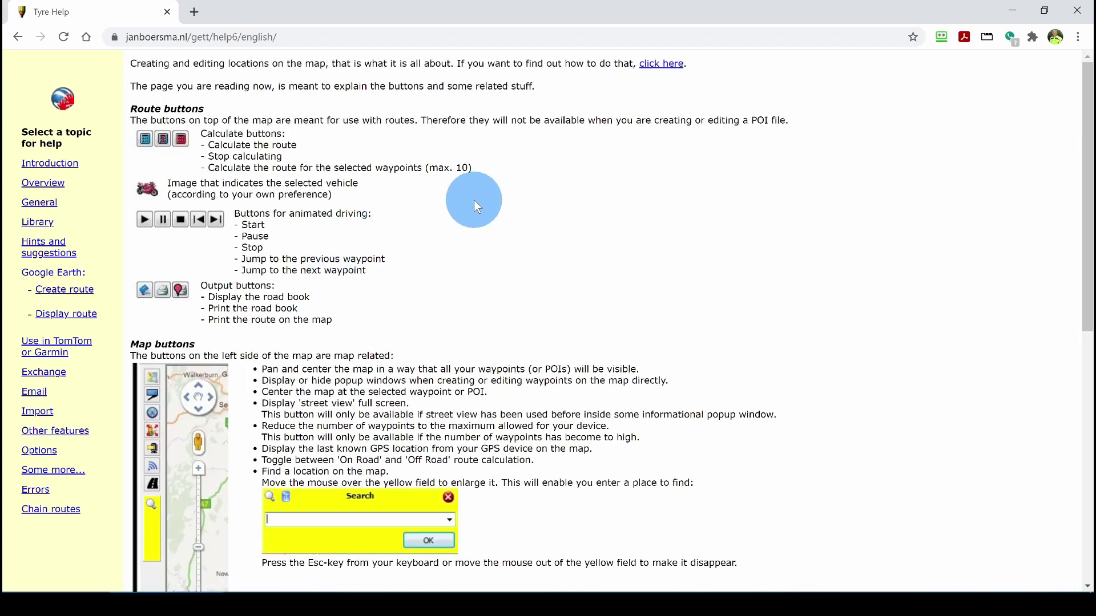
{"action": "scroll", "coordinate": [473, 200], "scroll_direction": "down", "scroll_amount": 8}
{"action": "scroll", "coordinate": [474, 199], "scroll_direction": "up", "scroll_amount": 8}
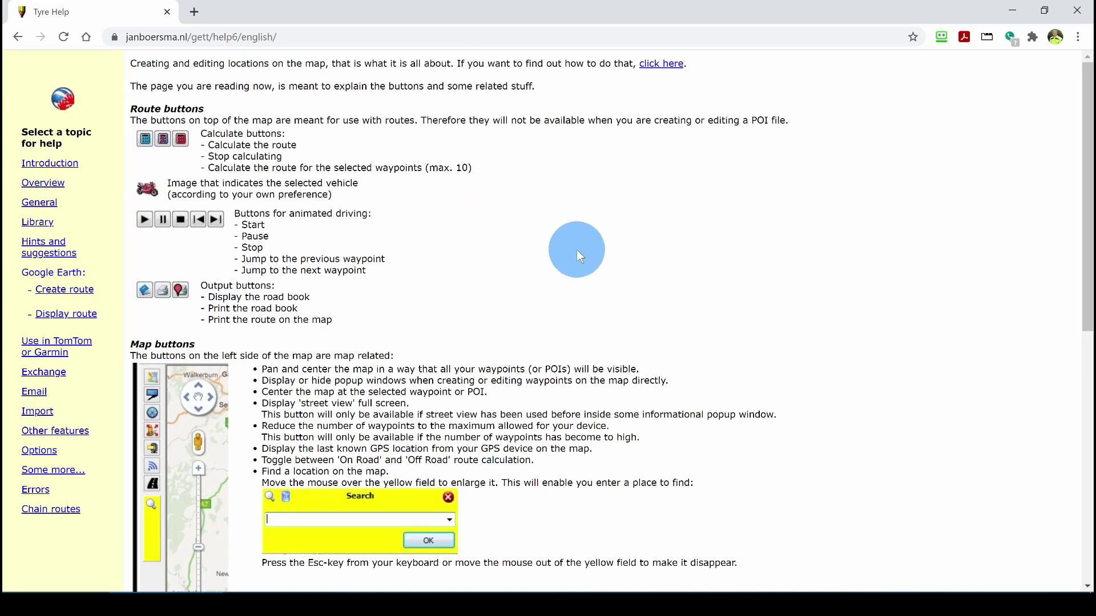
Close the help browser and look through Tyre's File menu commands.
{"action": "left_click", "coordinate": [1077, 17]}
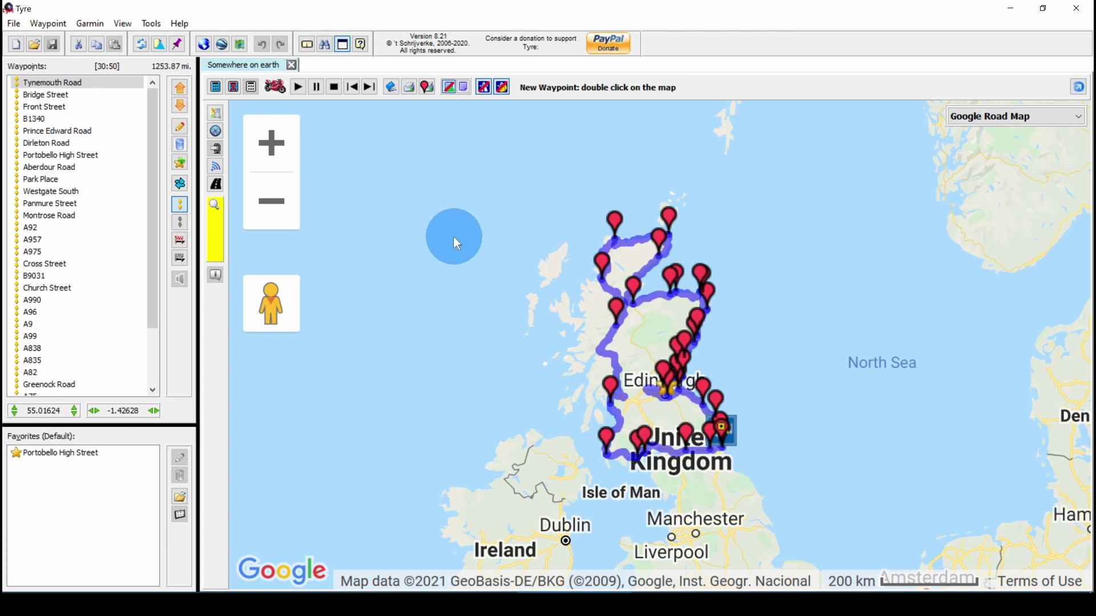
{"action": "left_click", "coordinate": [14, 25]}
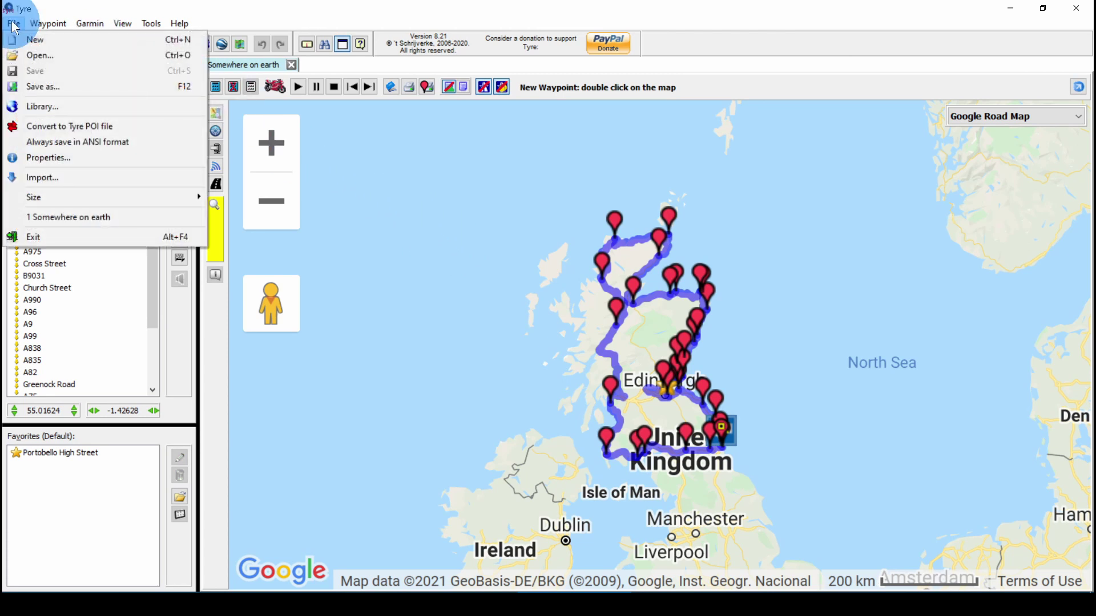
{"action": "mouse_move", "coordinate": [39, 26]}
{"action": "mouse_move", "coordinate": [84, 23]}
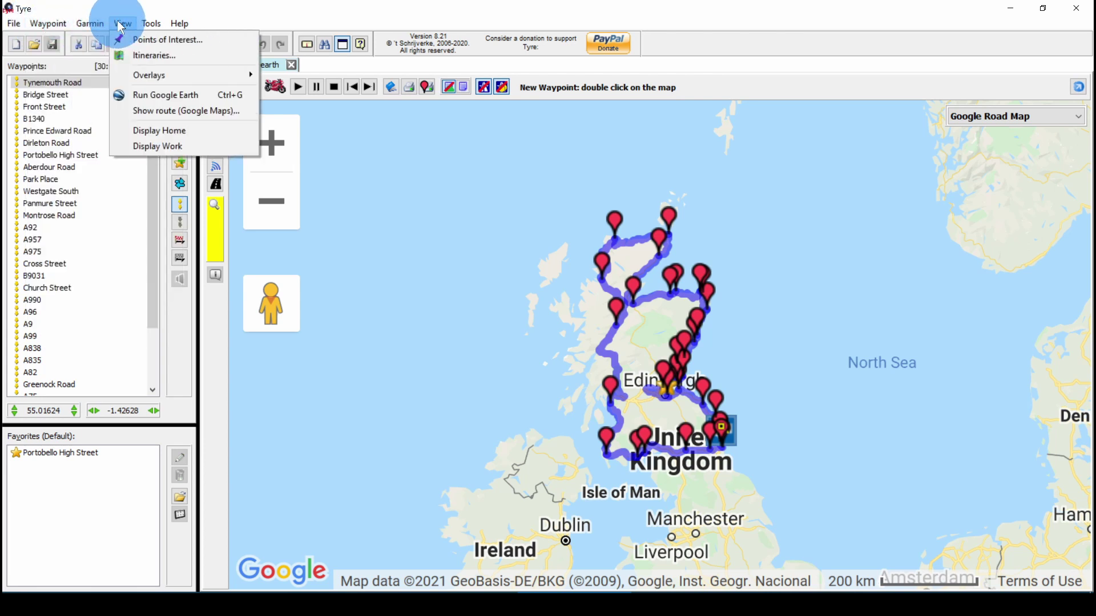
{"action": "mouse_move", "coordinate": [147, 26]}
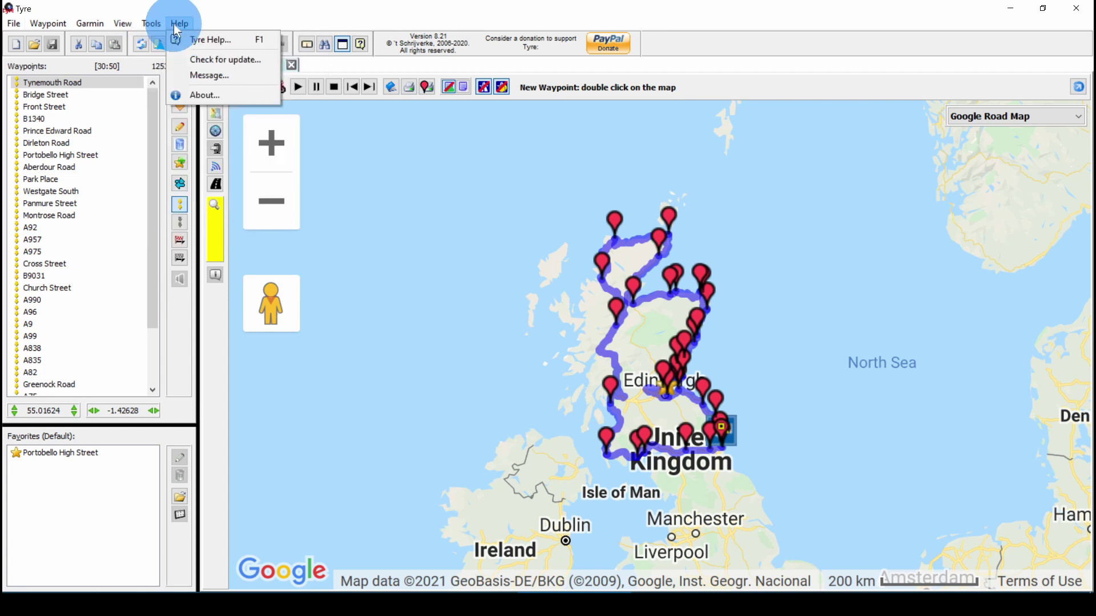
Turn off the Biker hotels overlay under View > Overlays.
{"action": "left_click", "coordinate": [122, 24]}
{"action": "left_click", "coordinate": [121, 24]}
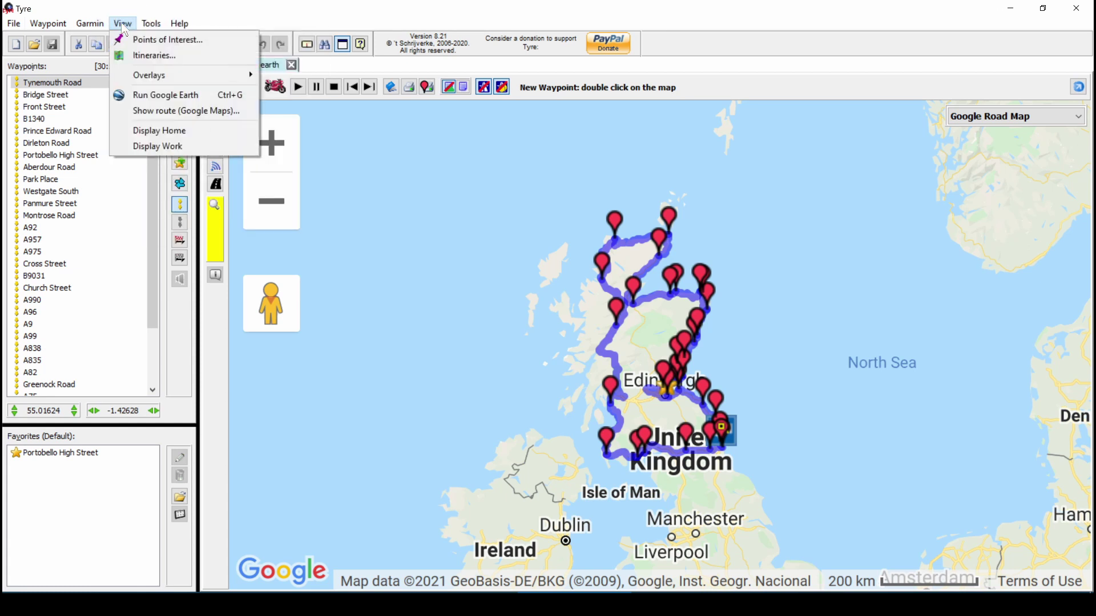
{"action": "mouse_move", "coordinate": [139, 78]}
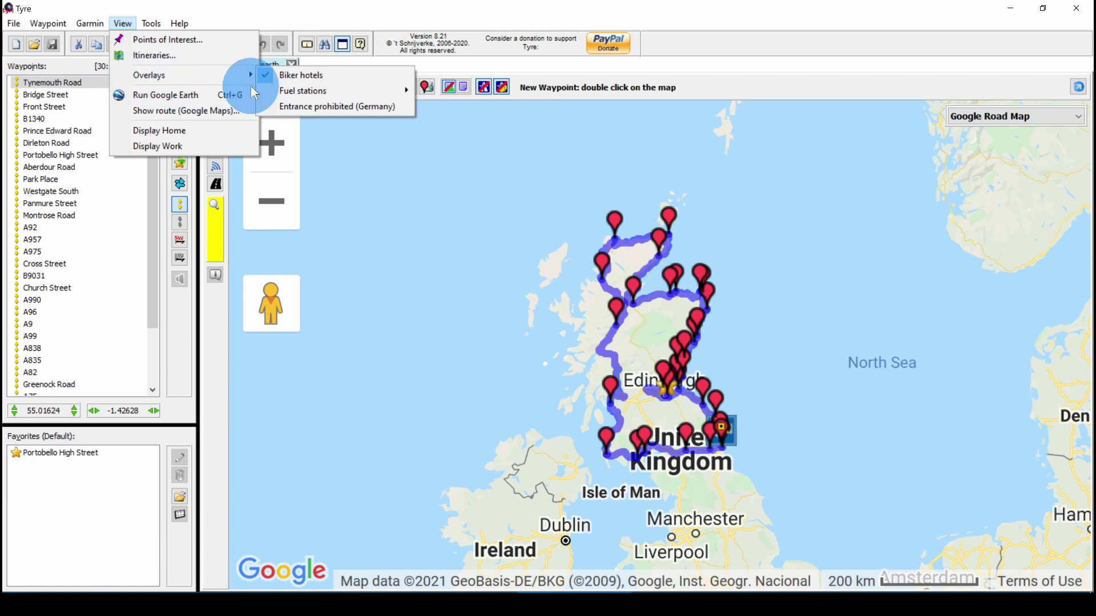
{"action": "left_click", "coordinate": [264, 77]}
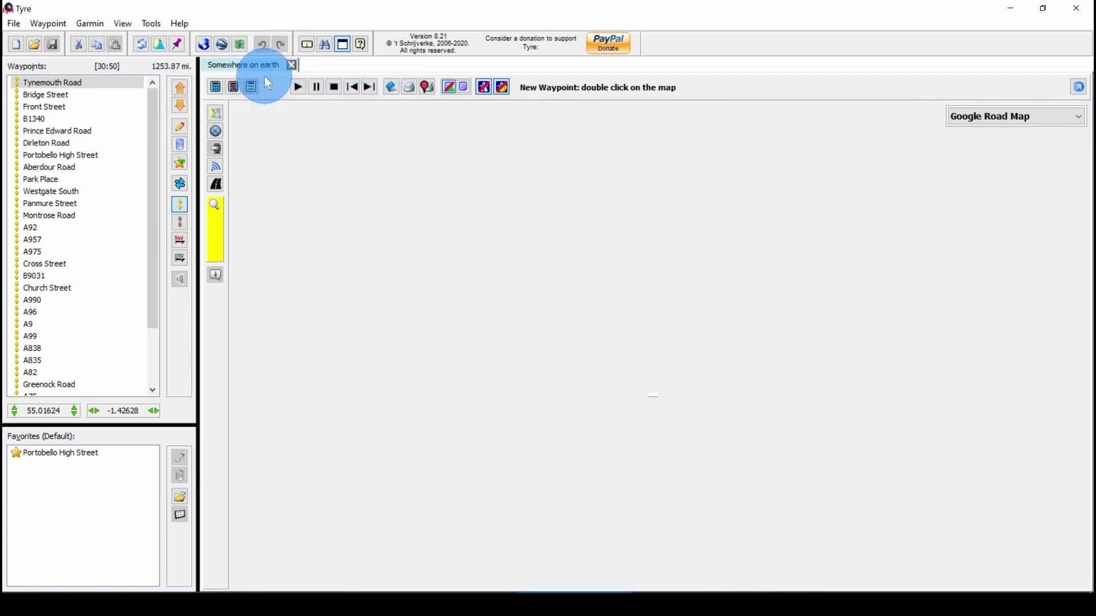